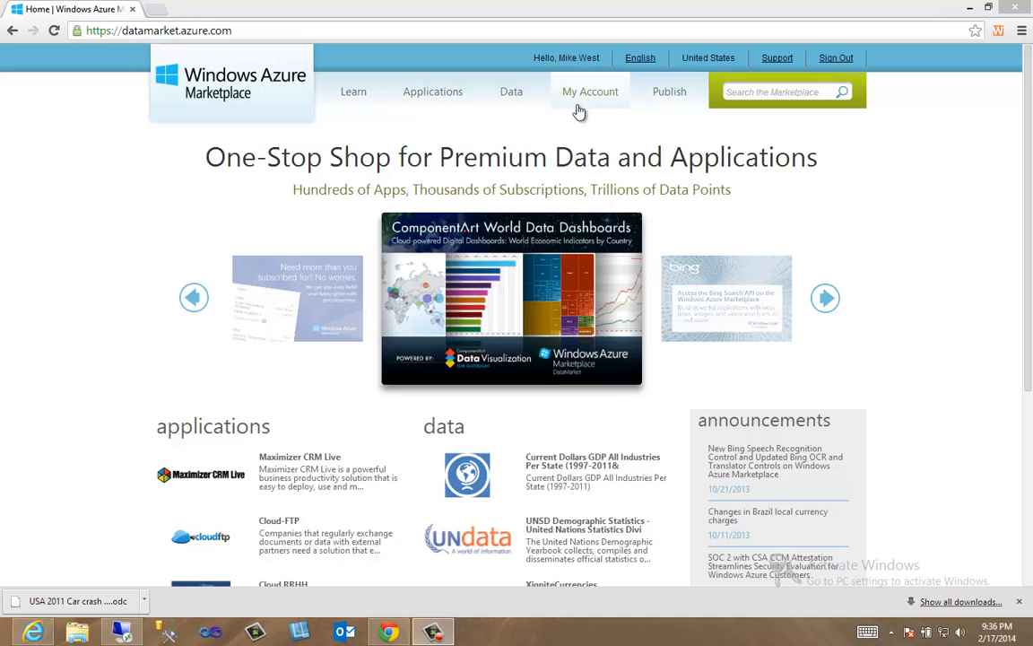
# Open the data set listing in Windows Azure Marketplace.
pyautogui.click(515, 95)
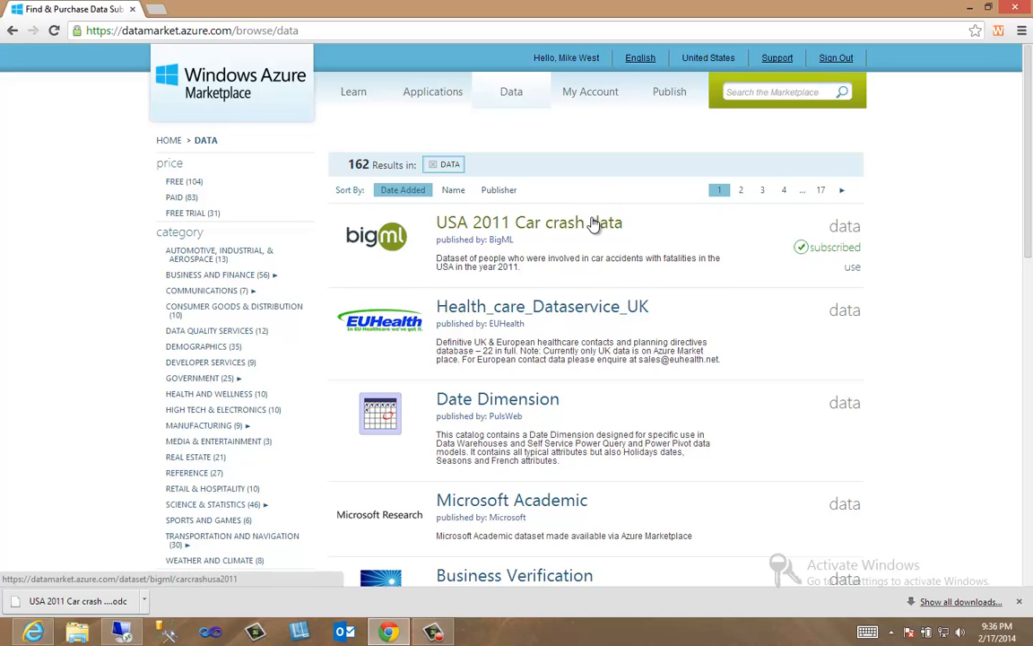
# Switch to Excel 2013 and create a blank workbook.
pyautogui.moveTo(1031, 1)
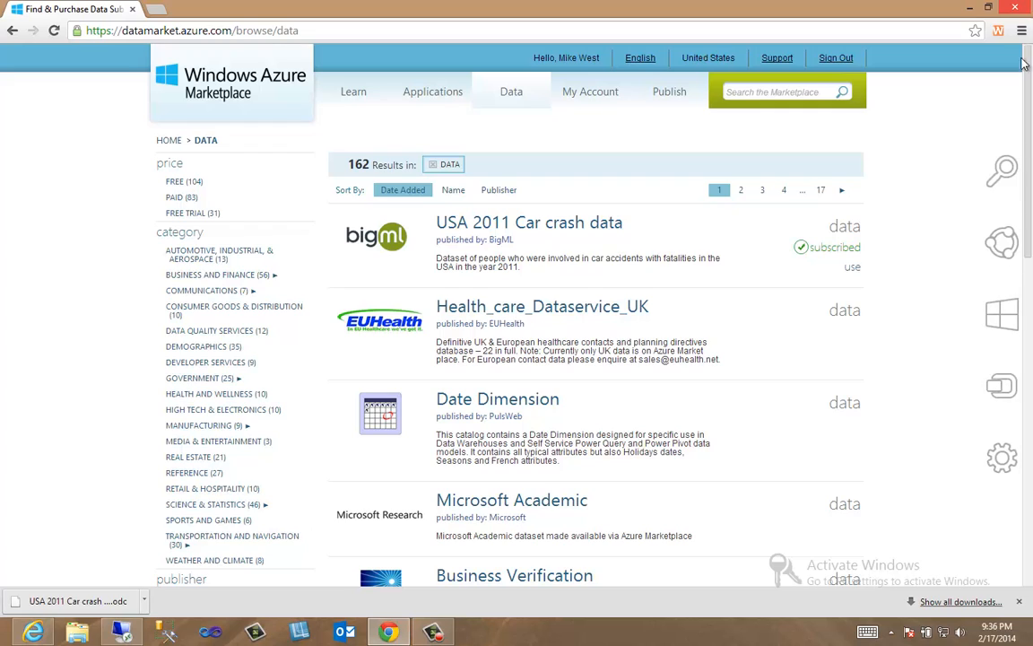
pyautogui.click(1004, 170)
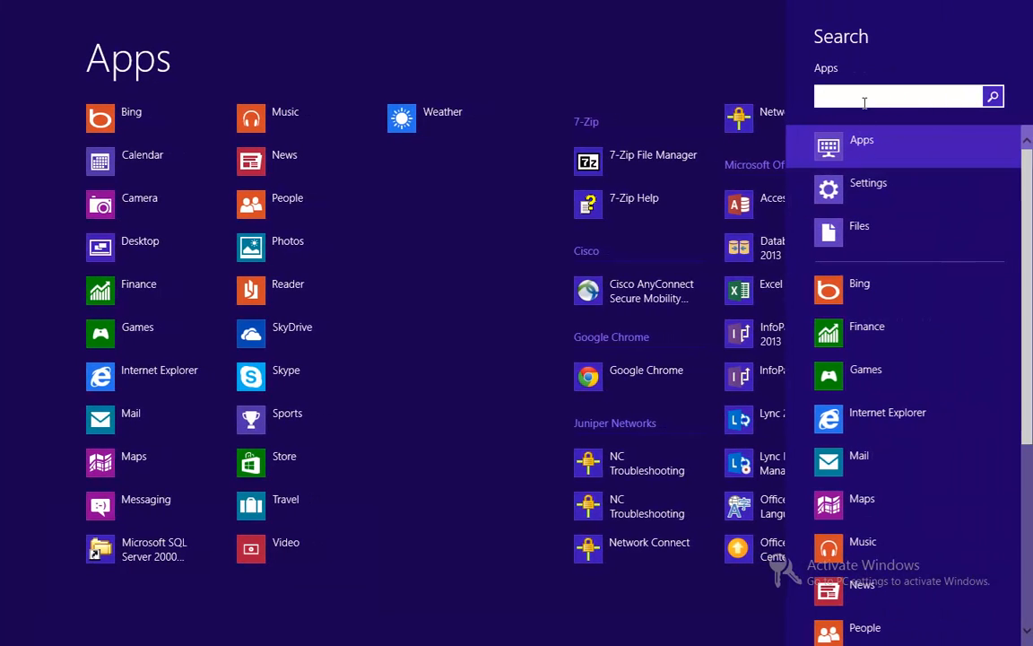
pyautogui.write('exc')
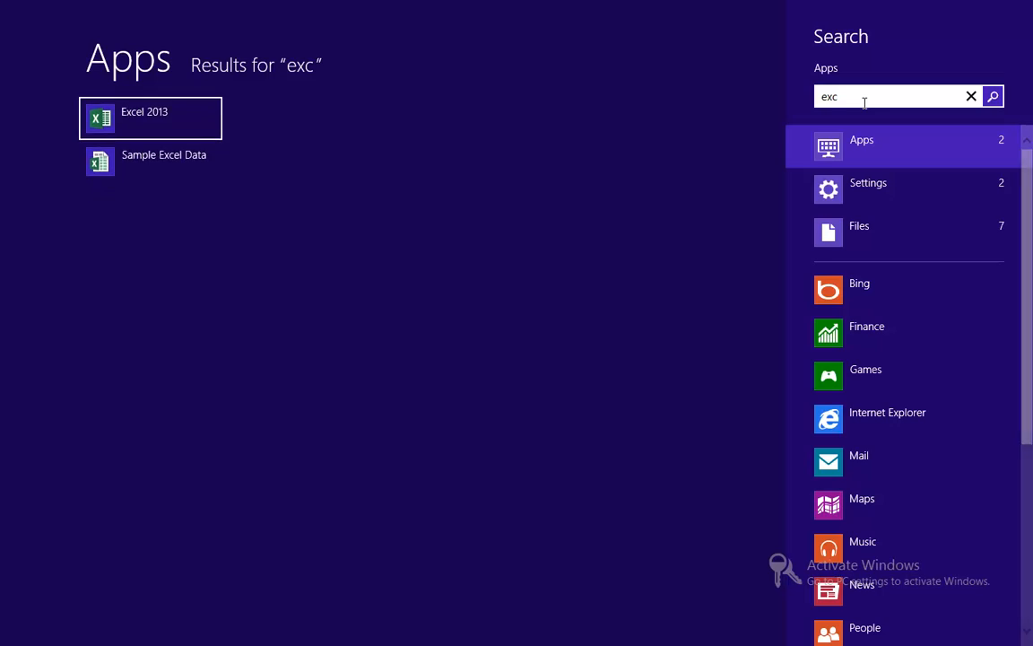
pyautogui.press('Return')
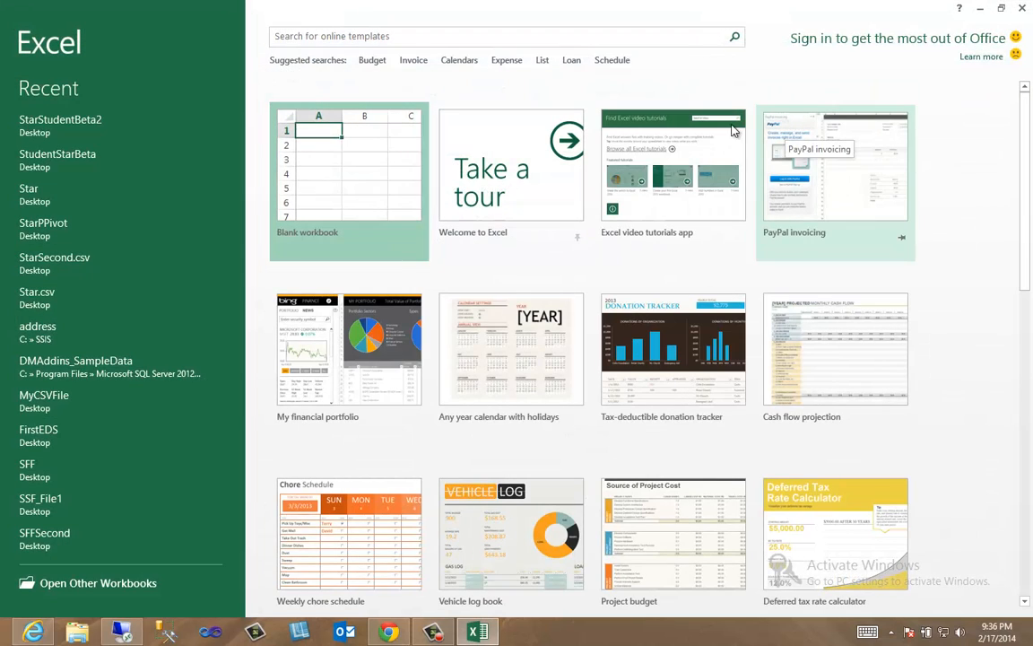
pyautogui.click(327, 157)
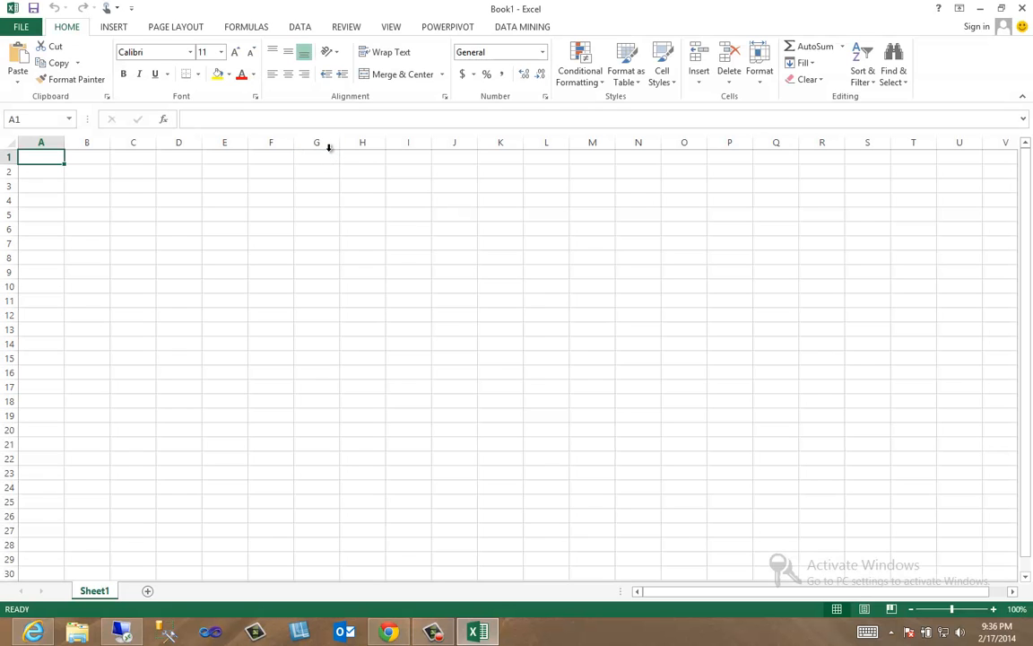
# Open the workbook's PowerPivot data model and start a data service import from Windows Azure Marketplace.
pyautogui.click(444, 29)
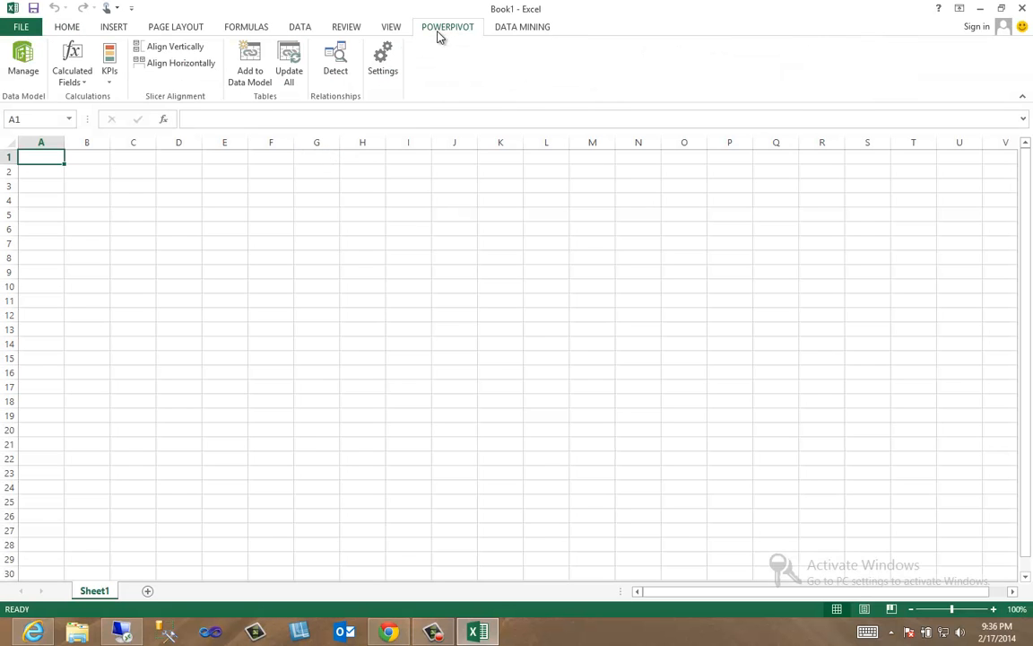
pyautogui.click(21, 64)
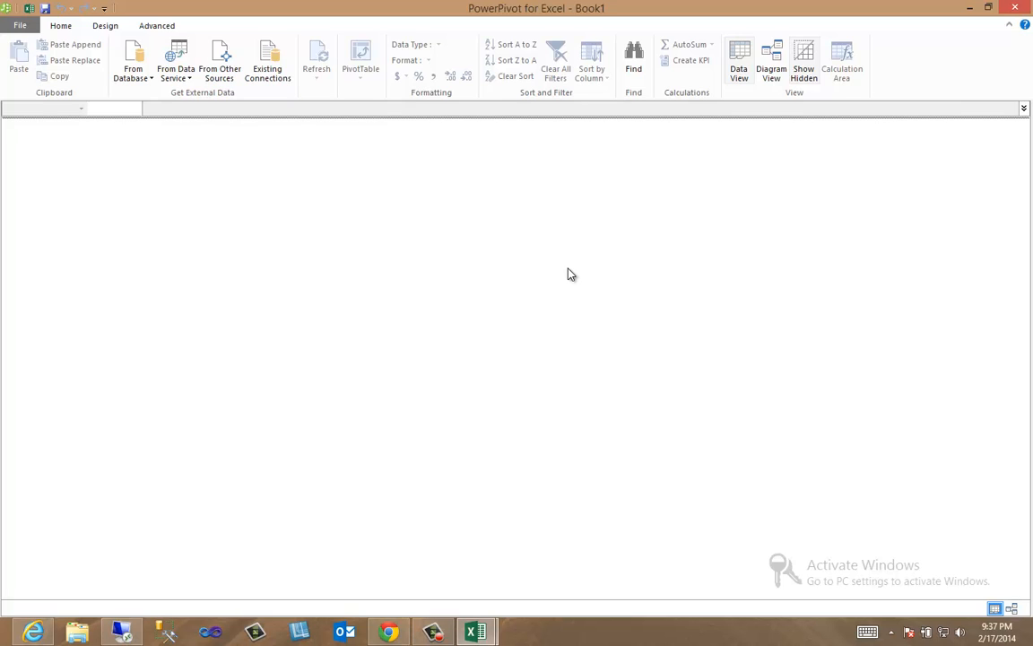
pyautogui.click(150, 84)
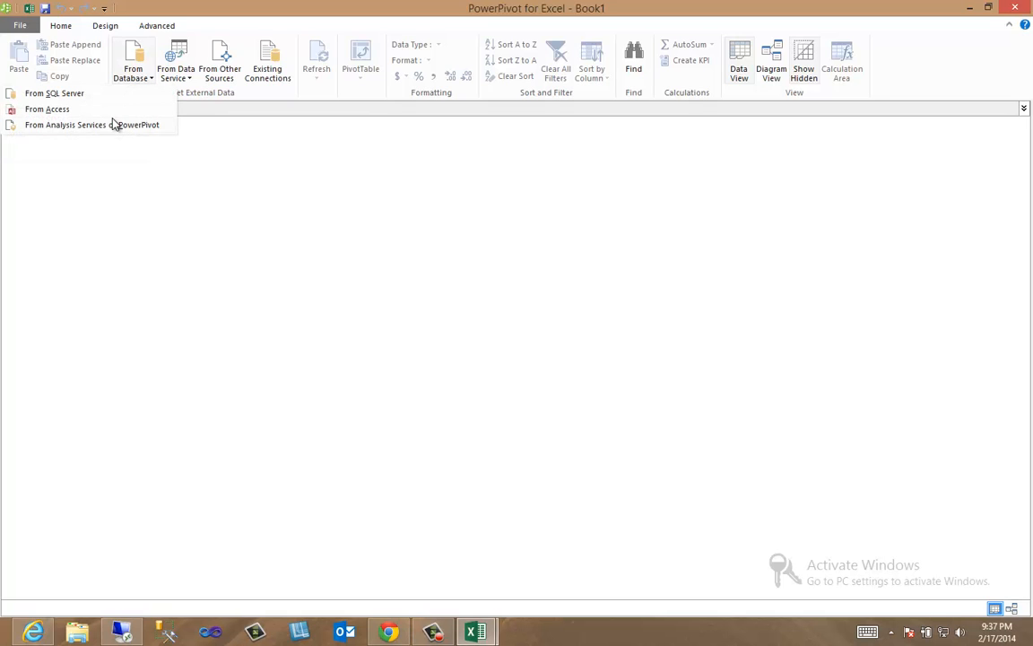
pyautogui.click(176, 70)
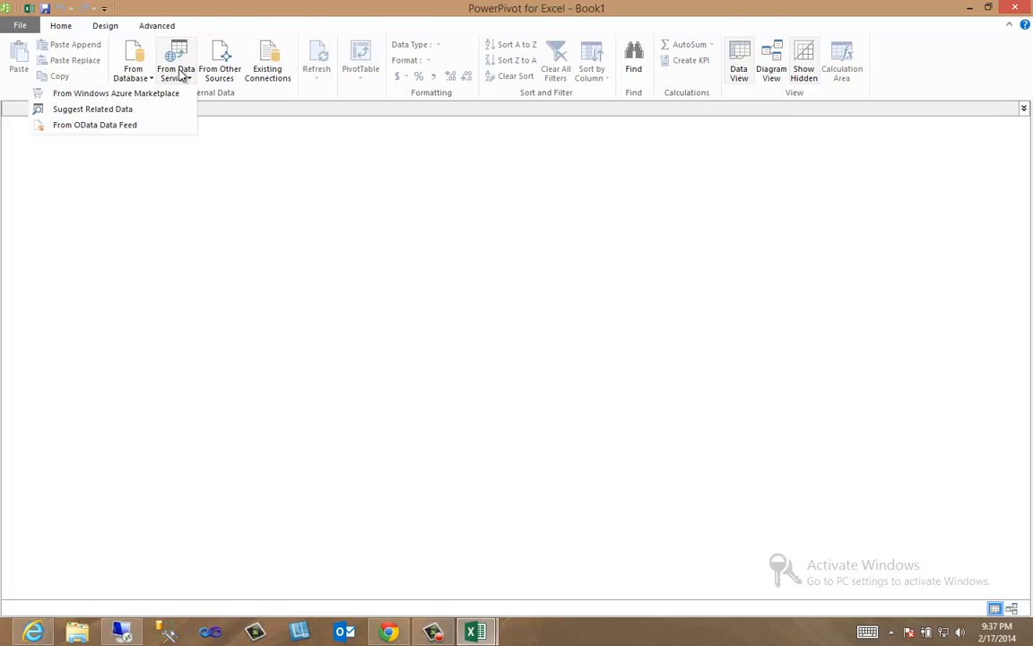
pyautogui.click(111, 101)
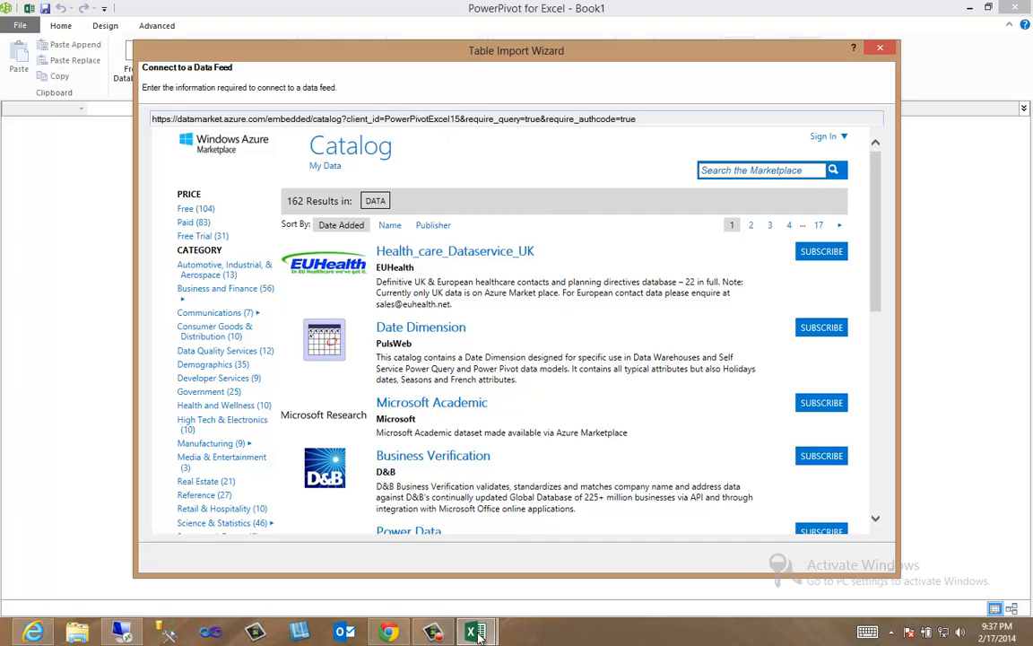
# Search the Marketplace catalog for "usa 2011" in the import wizard and open the USA 2011 Car crash data set.
pyautogui.click(406, 634)
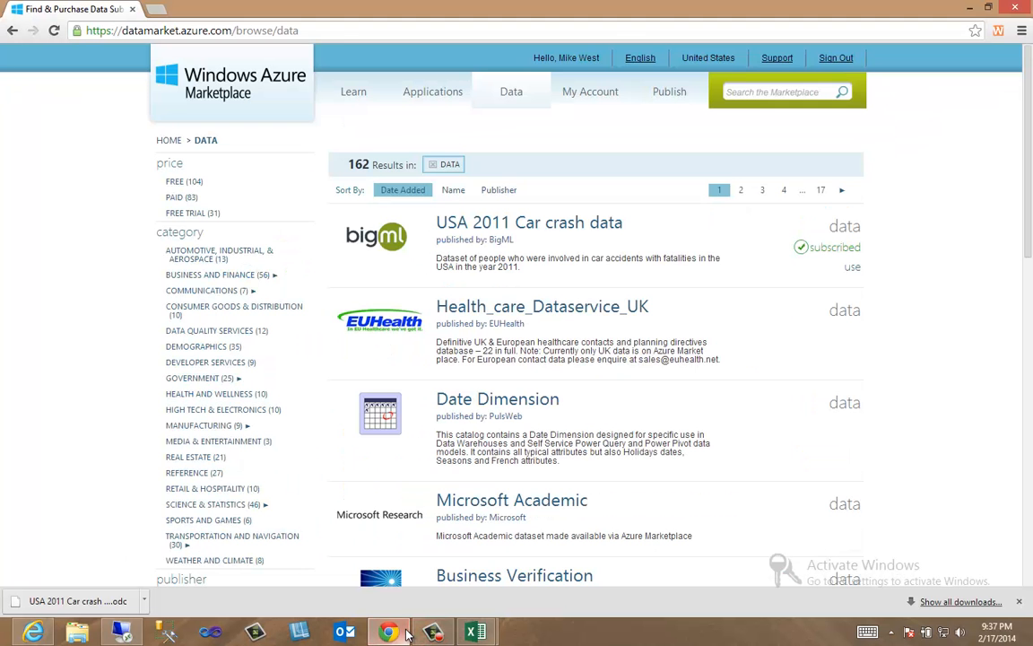
pyautogui.click(406, 633)
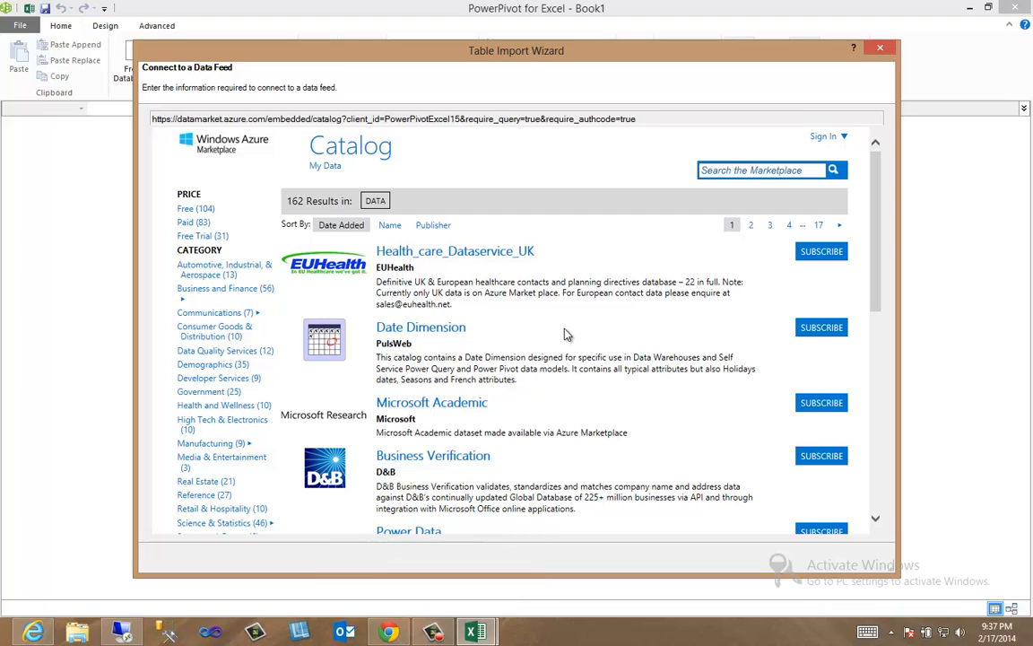
pyautogui.click(737, 170)
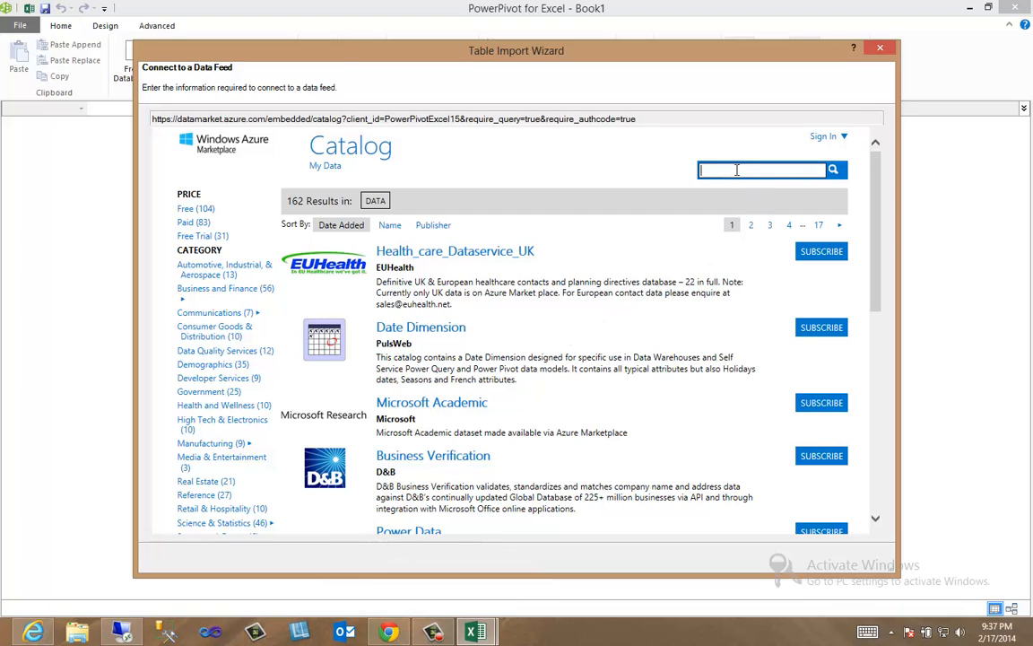
pyautogui.write('usa')
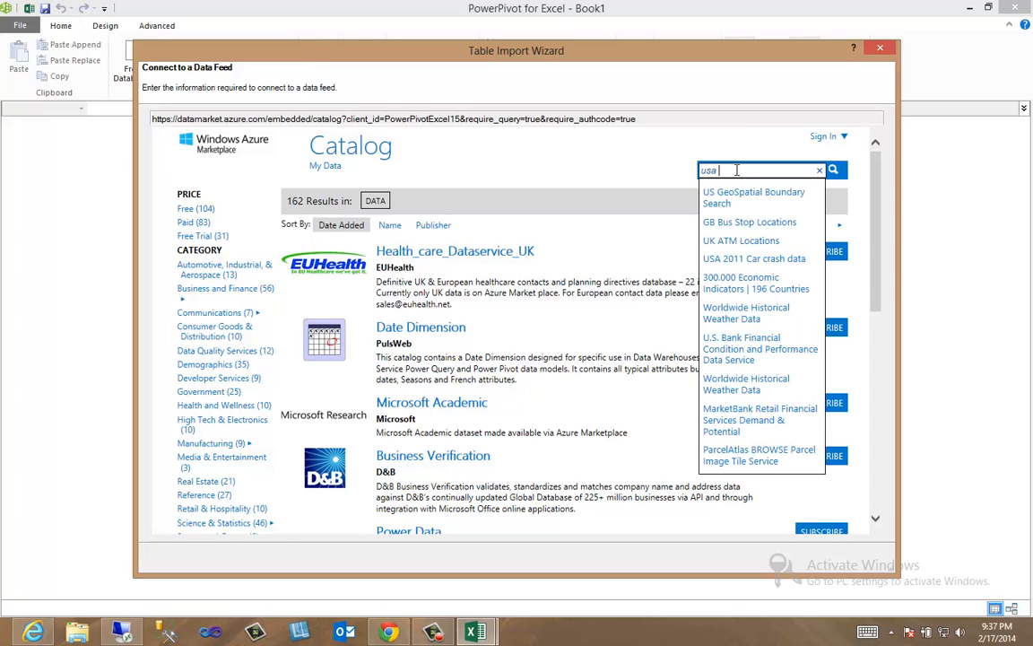
pyautogui.write(' 2011')
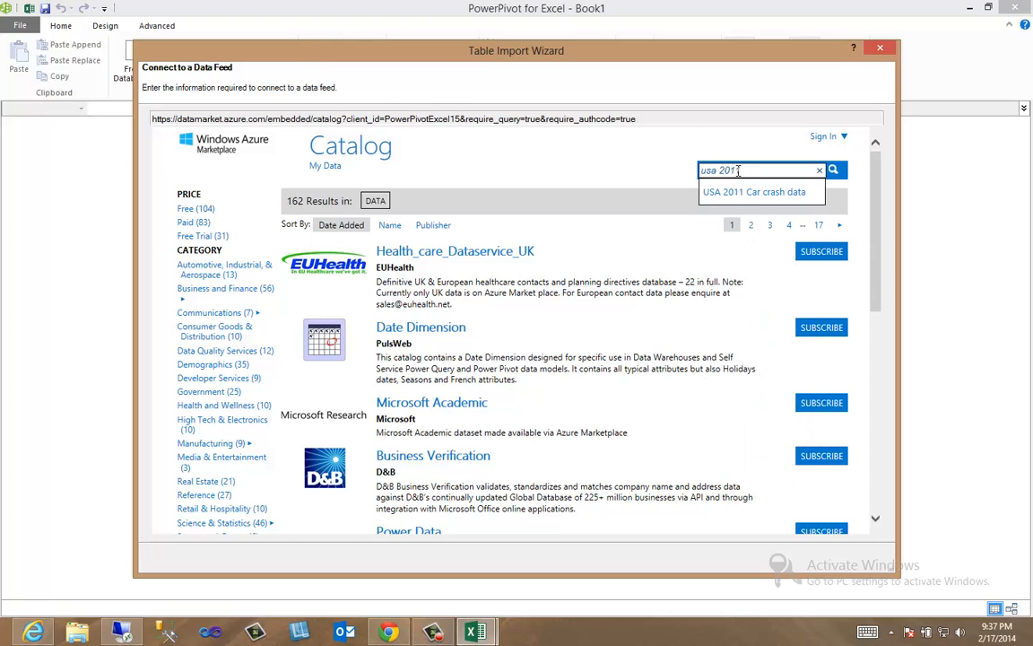
pyautogui.click(744, 192)
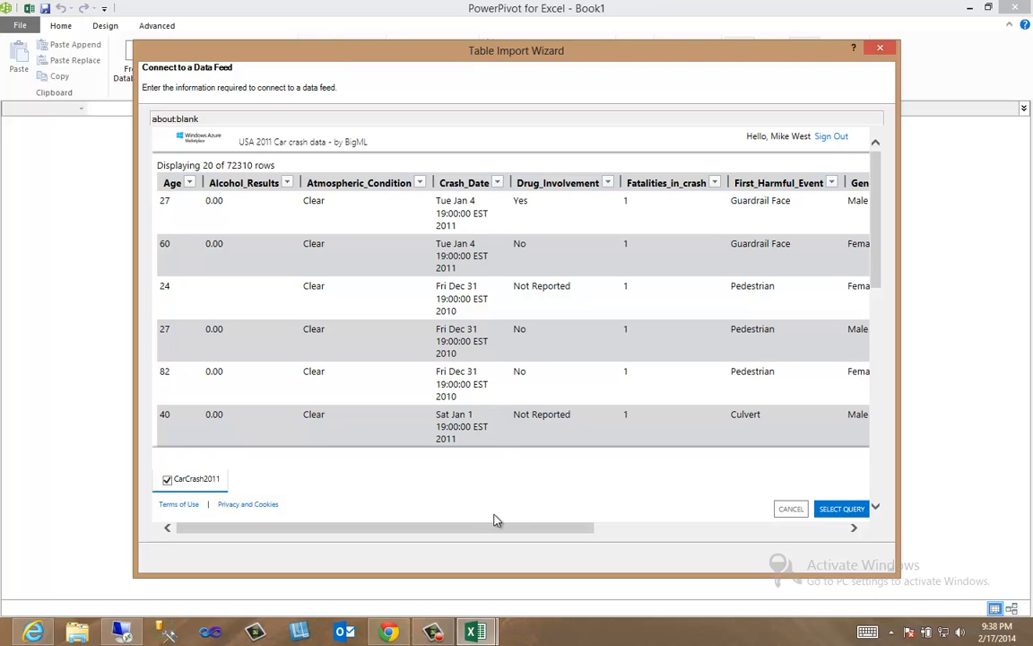
# Select the CarCrash2011 query and import its table into the data model with the default connection name.
pyautogui.moveTo(533, 529); pyautogui.dragTo(346, 535)
pyautogui.click(842, 510)
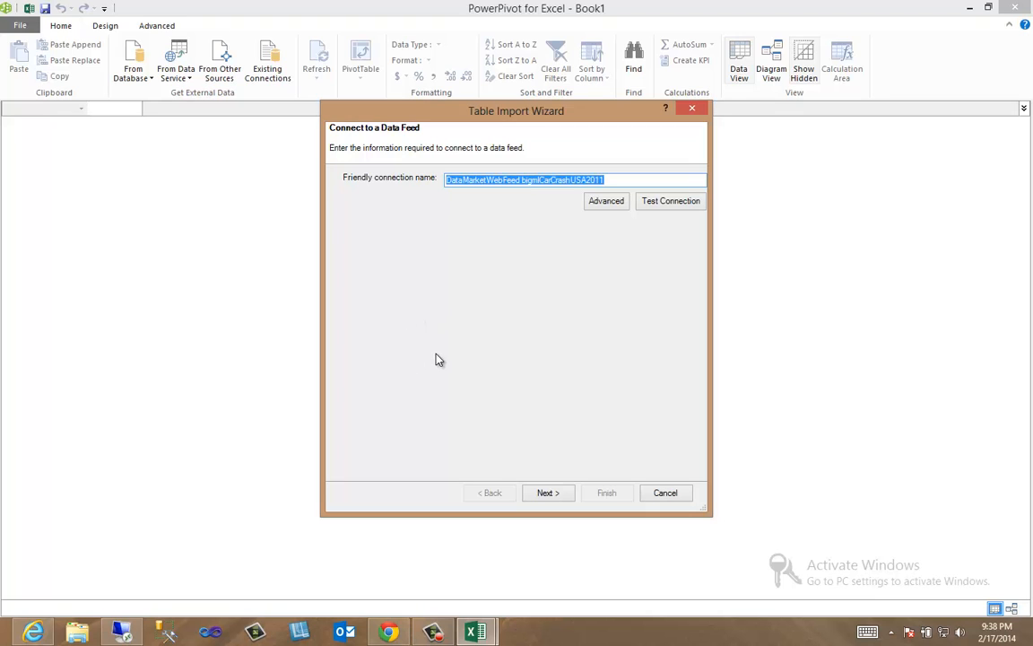
pyautogui.click(545, 496)
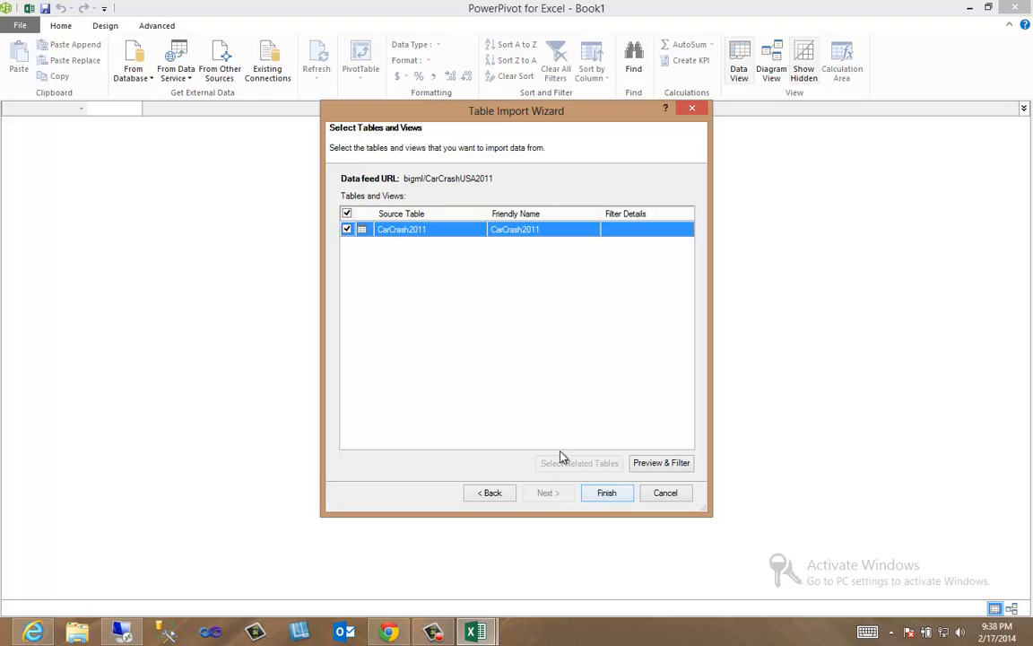
pyautogui.click(605, 492)
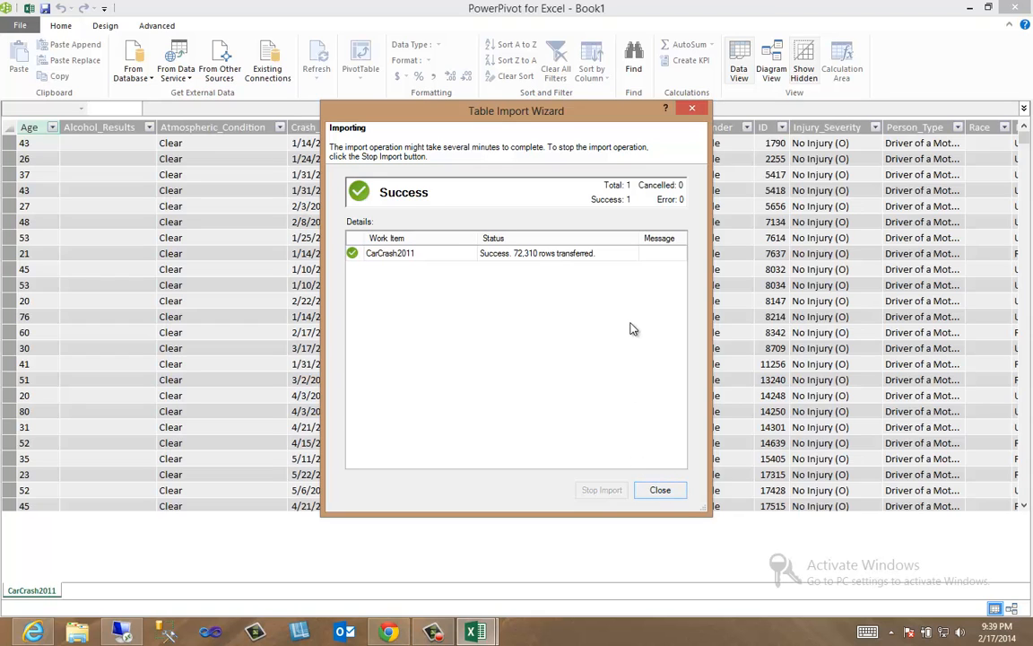
pyautogui.press('Return')
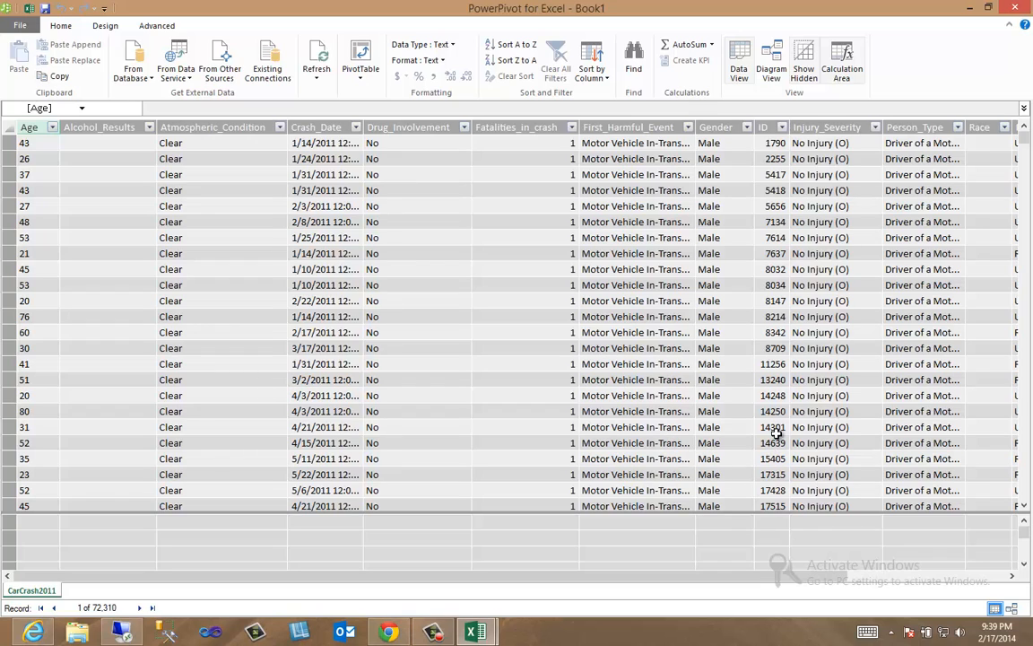
# Add a Distinct Count measure for the ID column in the calculation area of CarCrash2011.
pyautogui.click(777, 527)
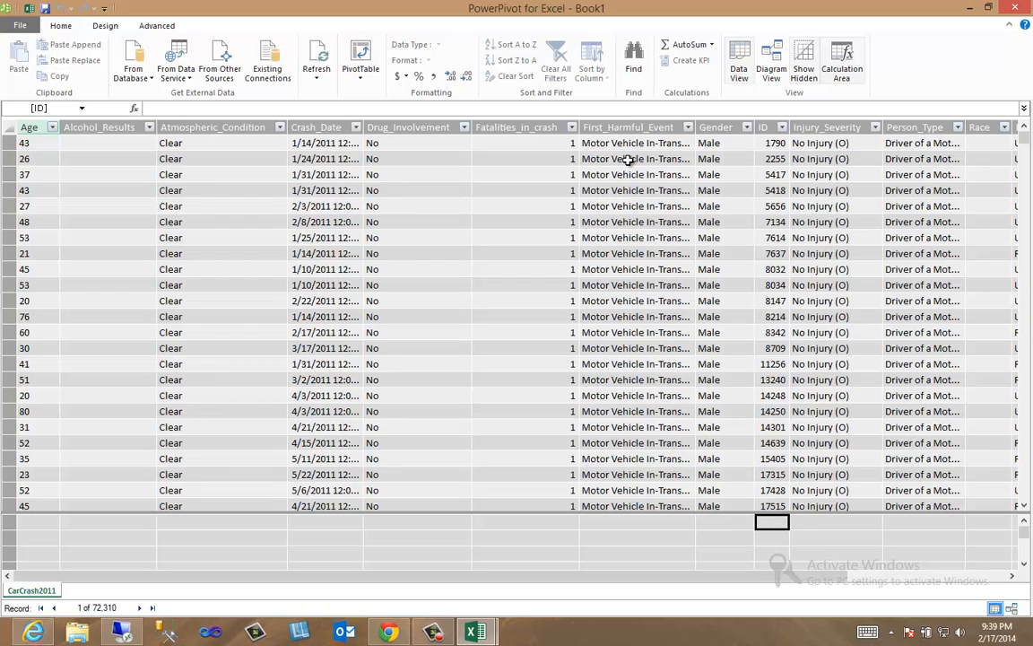
pyautogui.click(711, 44)
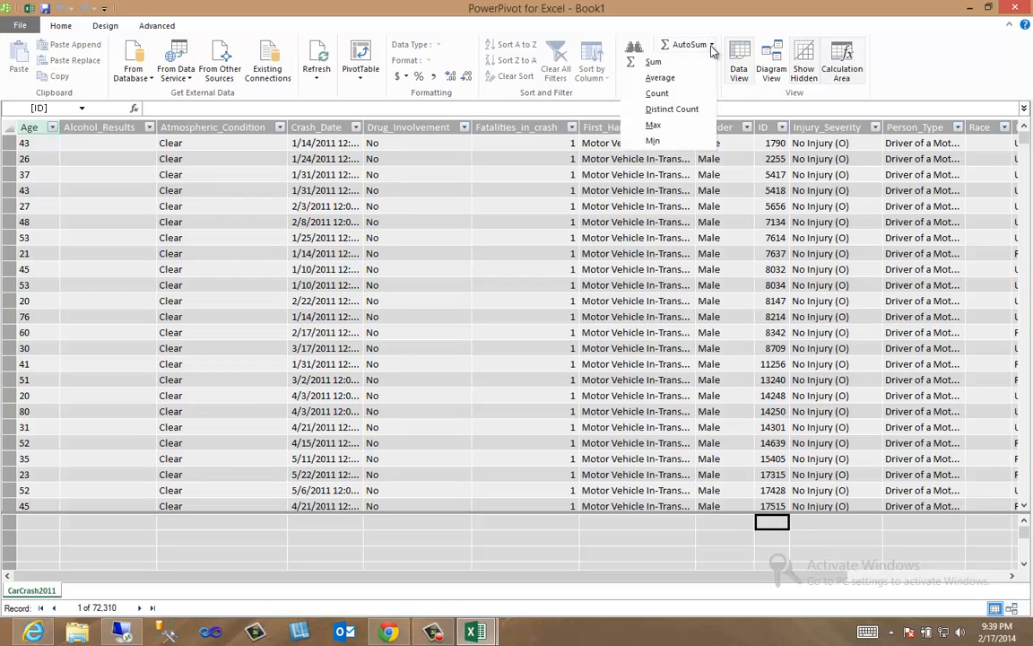
pyautogui.click(668, 110)
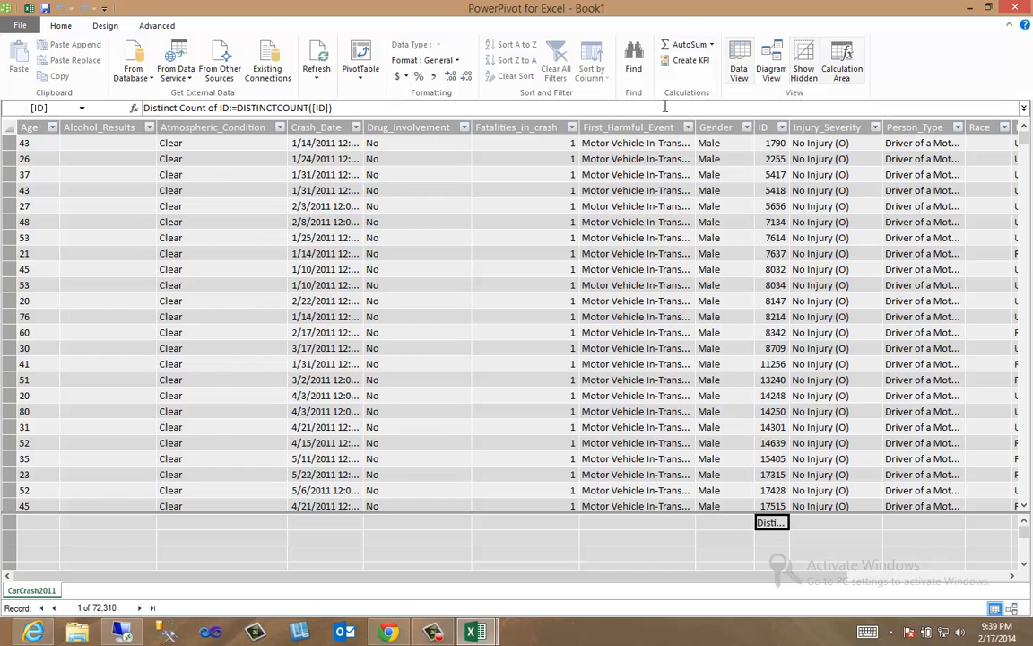
# Create a PivotTable on a new worksheet and add Distinct Count of ID as its values.
pyautogui.click(352, 61)
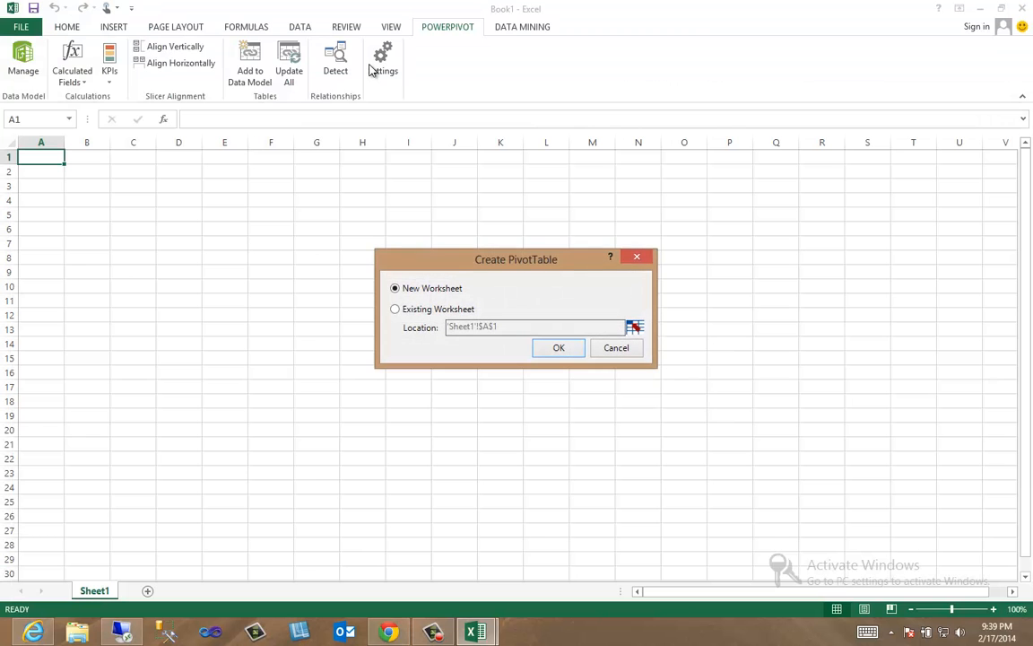
pyautogui.click(559, 348)
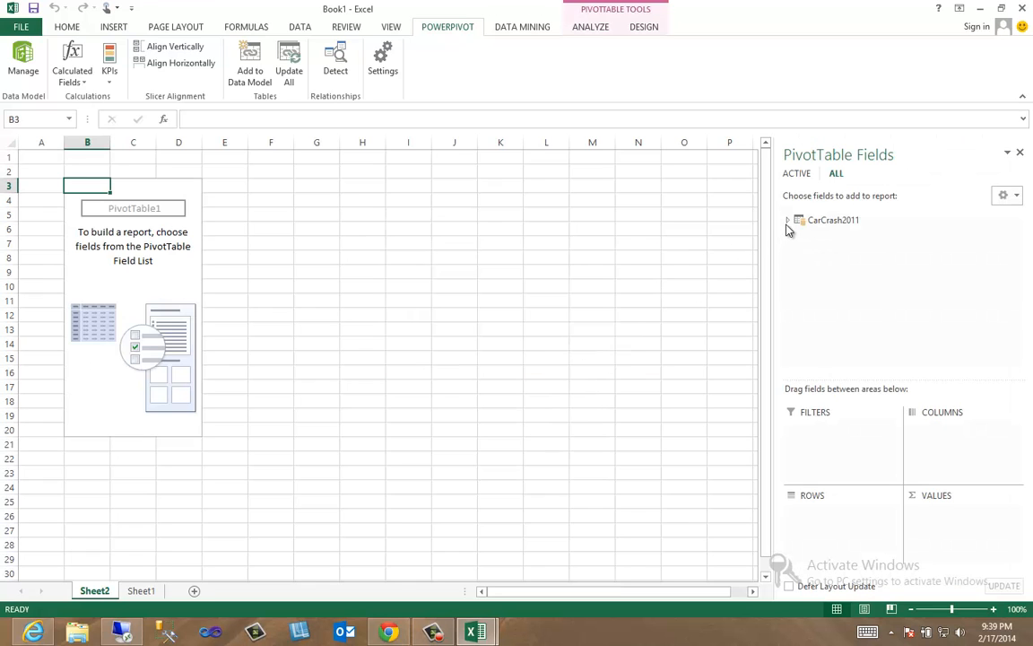
pyautogui.click(787, 220)
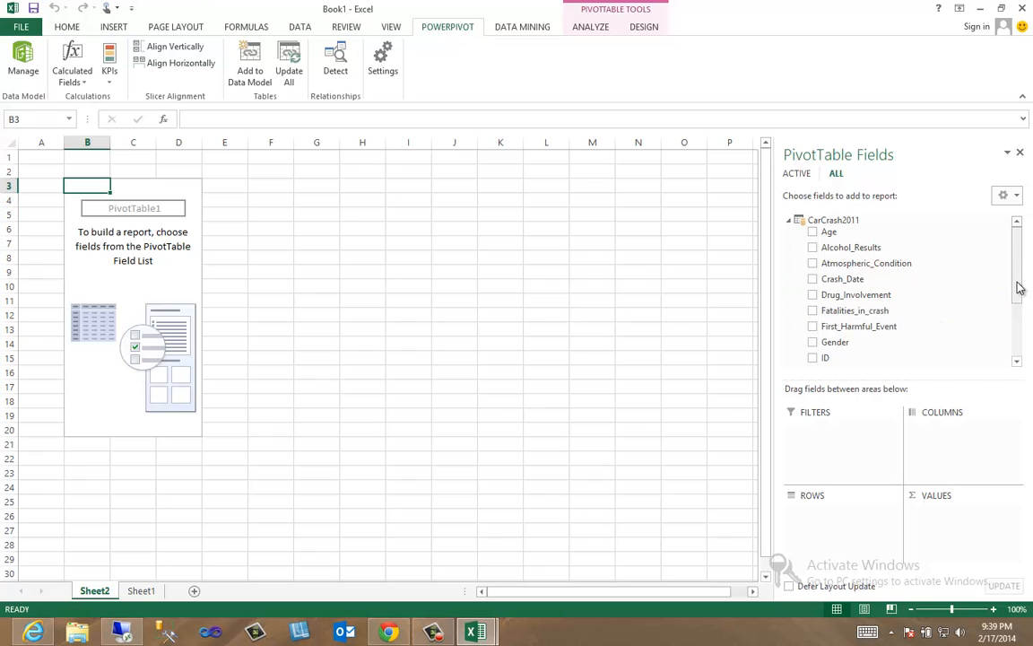
pyautogui.moveTo(1018, 287); pyautogui.dragTo(1017, 347)
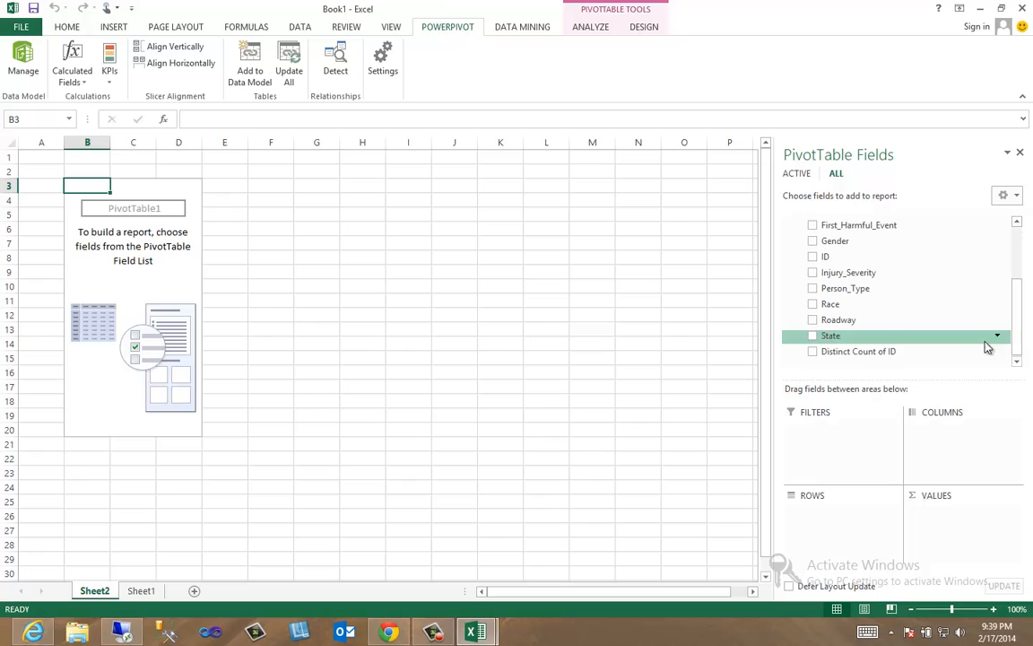
pyautogui.click(814, 353)
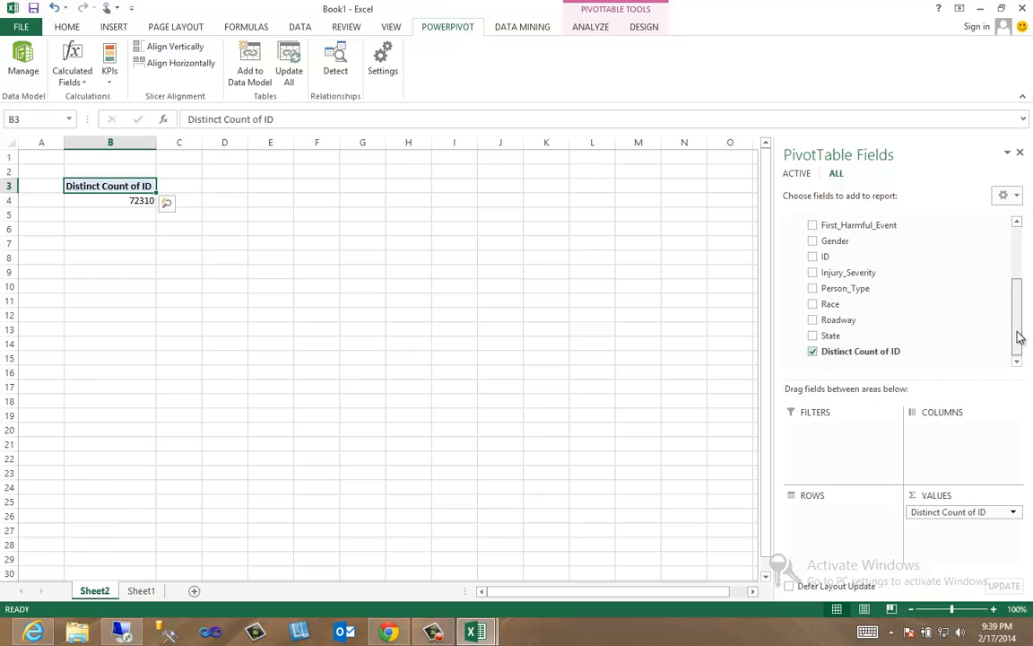
# Add State as the PivotTable's row field, with Atmospheric_Condition nested beneath it.
pyautogui.moveTo(1019, 336)
pyautogui.mouseDown()
pyautogui.moveTo(1023, 278)
pyautogui.moveTo(1010, 317)
pyautogui.mouseUp()
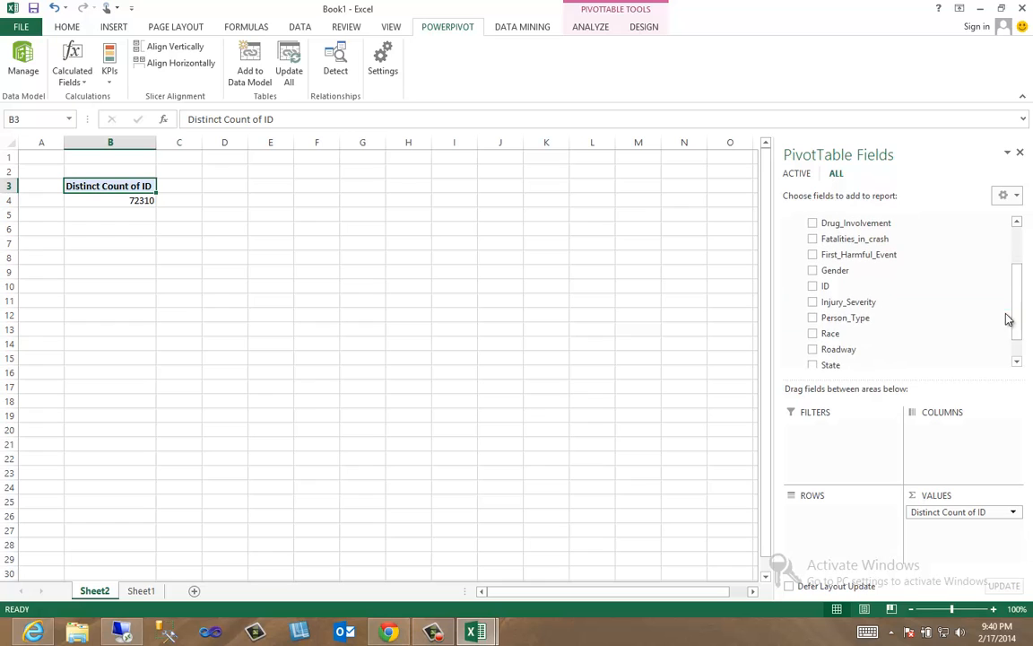
pyautogui.click(812, 365)
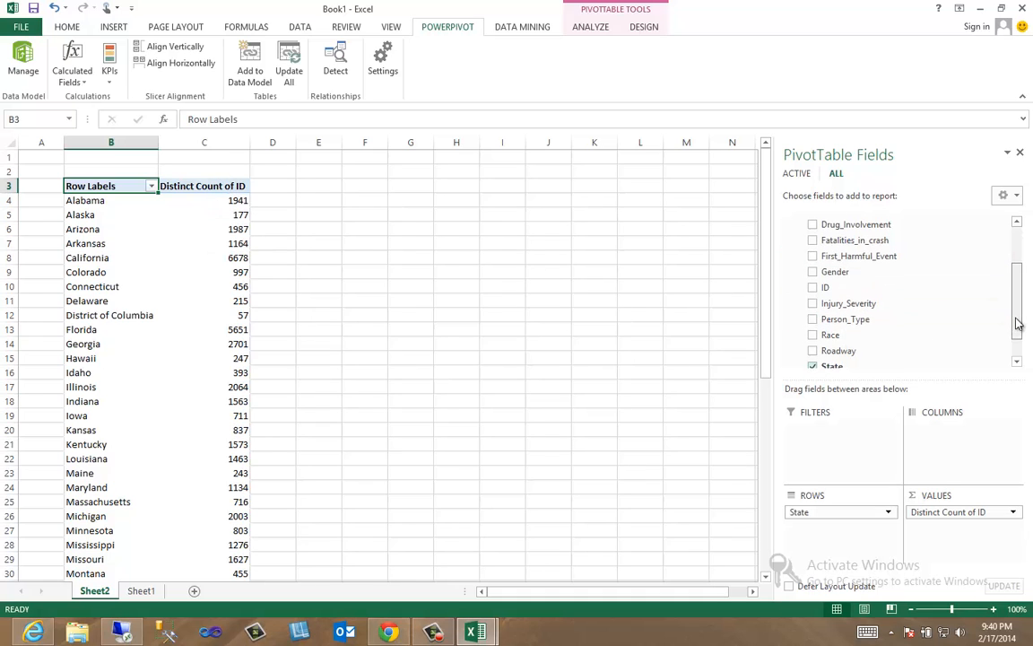
pyautogui.moveTo(1017, 326); pyautogui.dragTo(1023, 292)
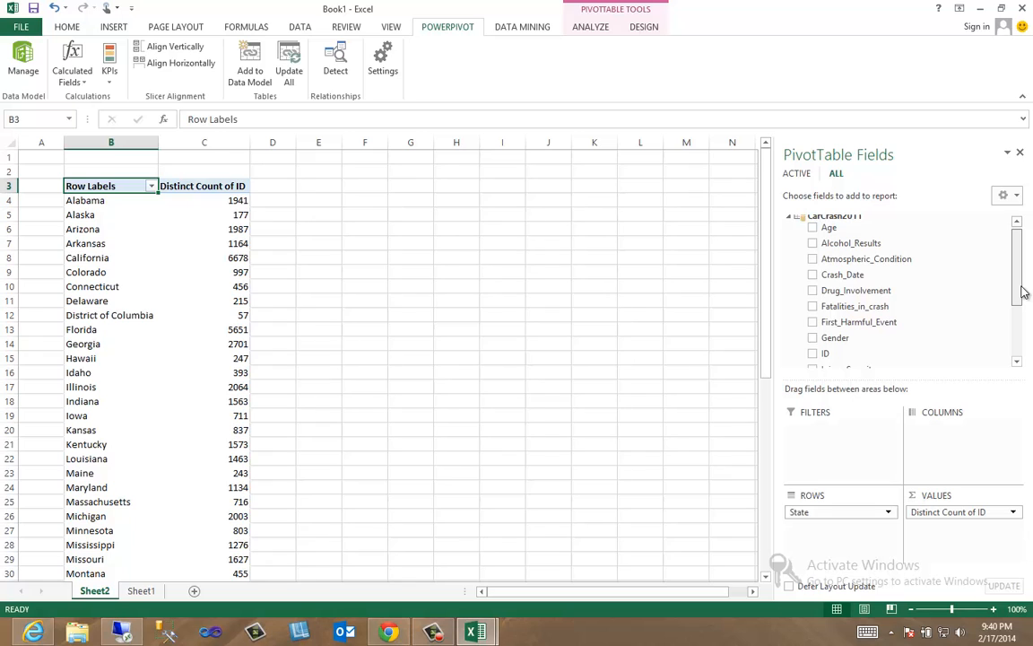
pyautogui.click(812, 229)
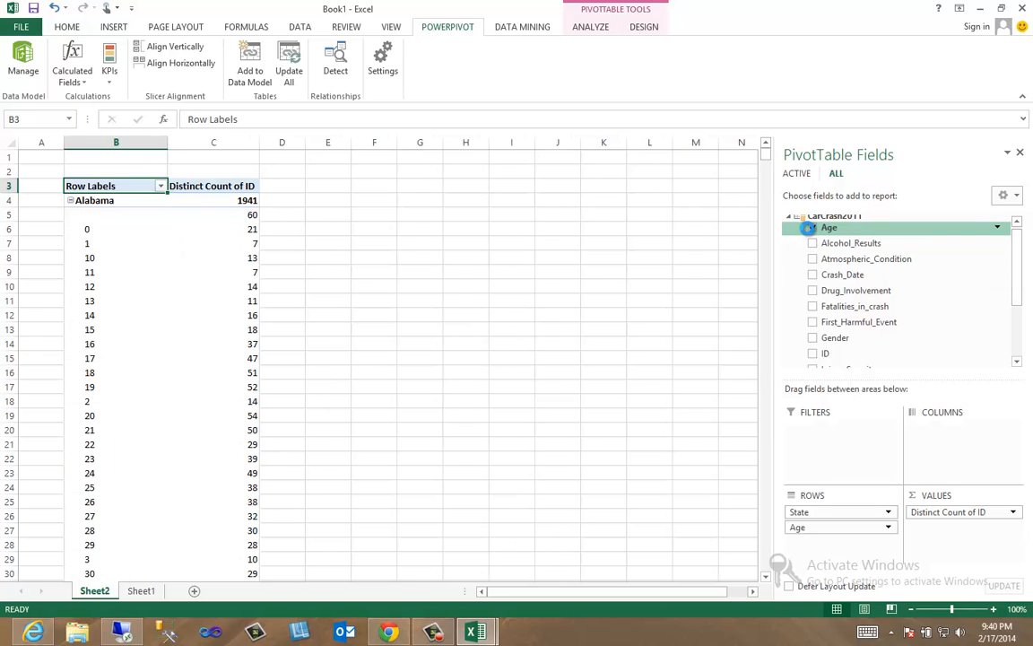
pyautogui.click(812, 229)
pyautogui.click(812, 259)
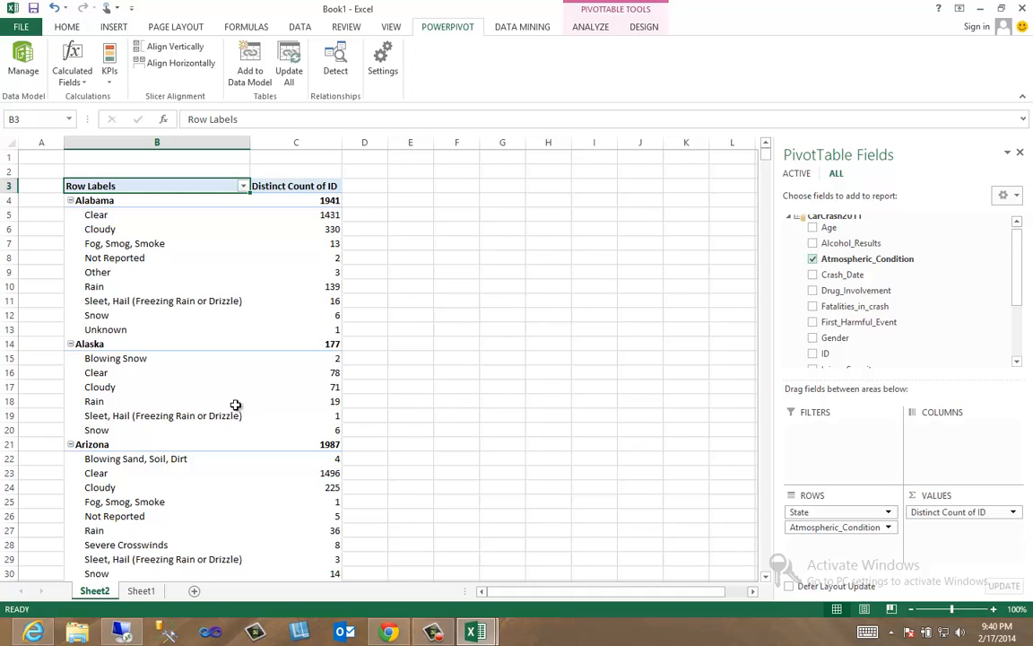
# Collapse the Alabama and Alaska groups in the PivotTable.
pyautogui.click(70, 200)
pyautogui.click(70, 214)
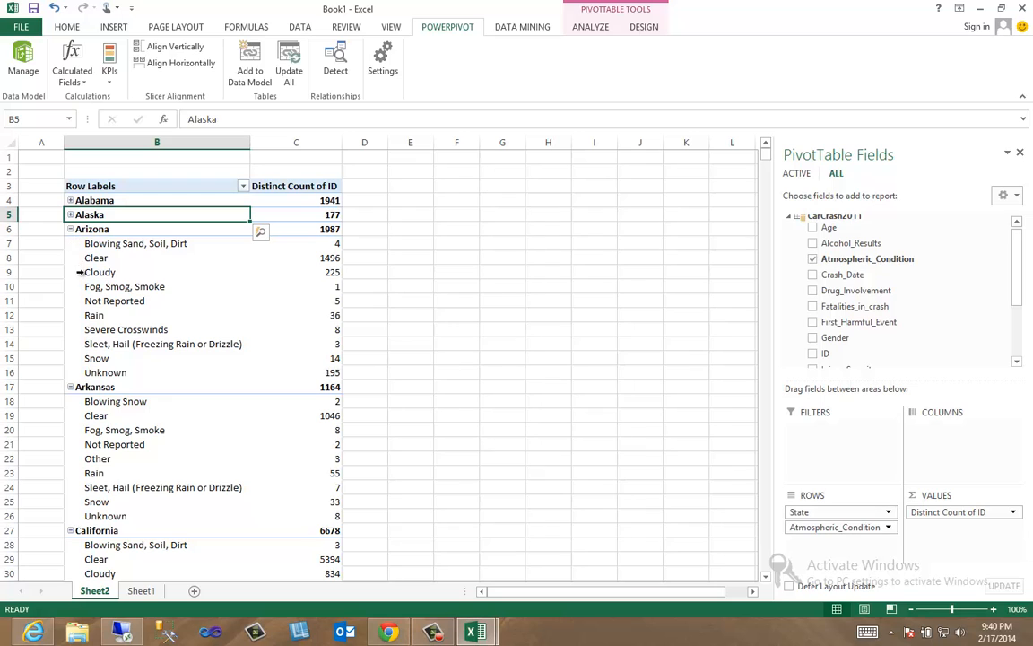
# Inspect Arizona's crash counts for Cloudy, Clear and Fog, Smog, Smoke, and collapse the Arizona group in the PivotTable.
pyautogui.click(80, 275)
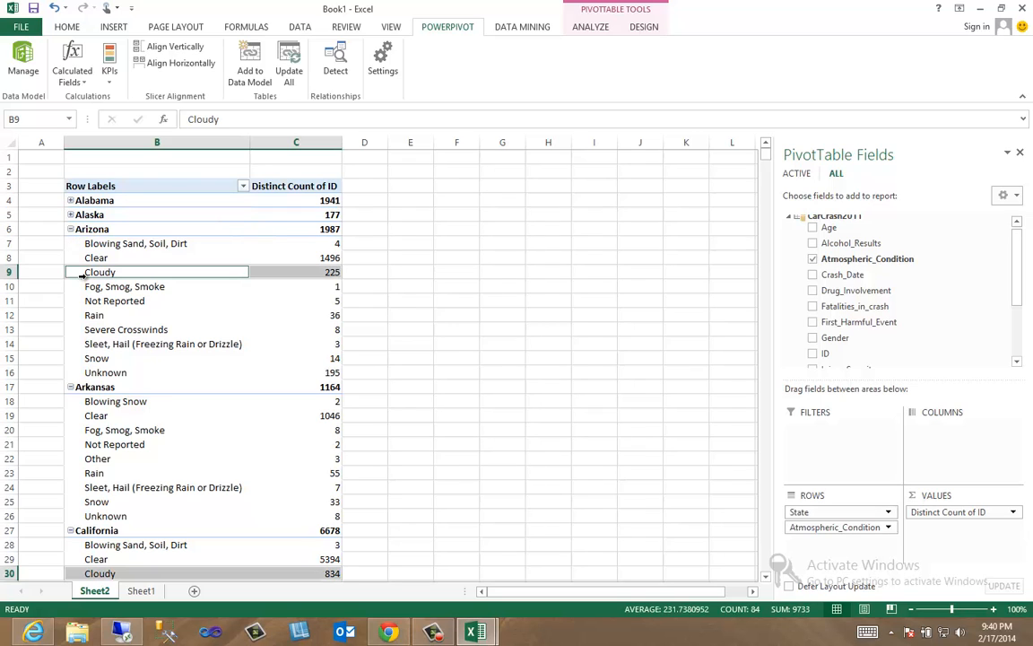
pyautogui.click(79, 257)
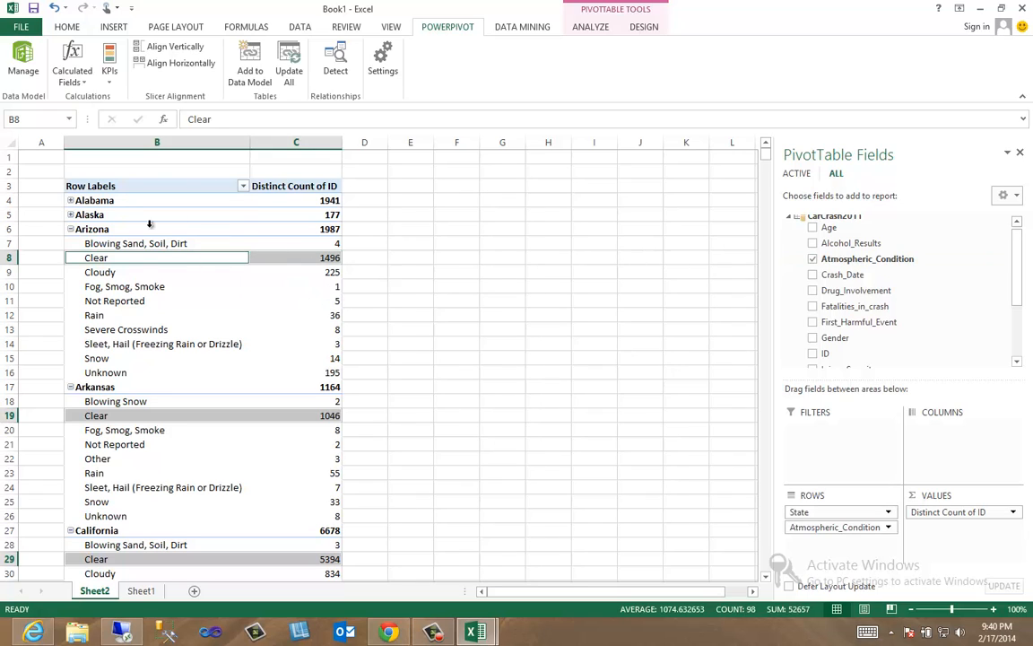
pyautogui.click(275, 287)
pyautogui.click(206, 287)
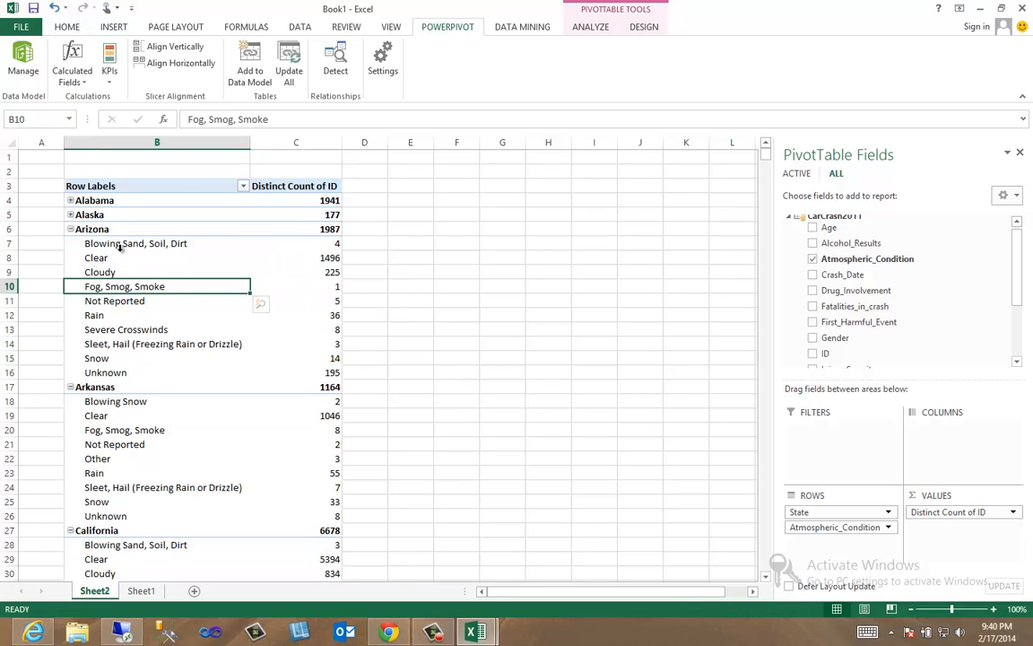
pyautogui.click(70, 229)
pyautogui.click(70, 229)
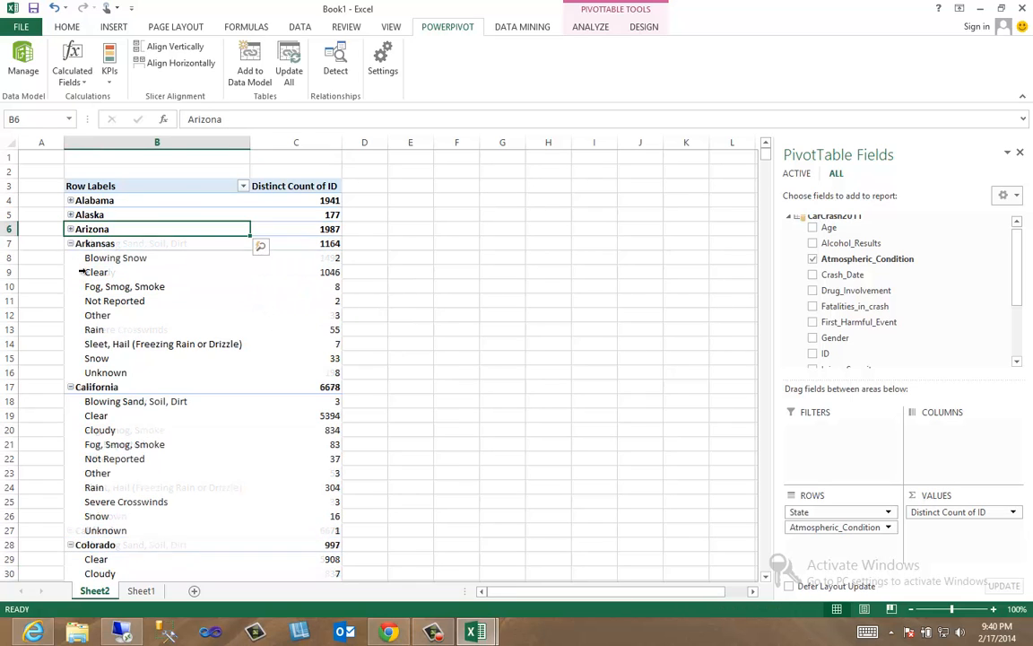
# Examine the Arkansas crash counts for the Clear and Blowing Snow conditions.
pyautogui.click(155, 276)
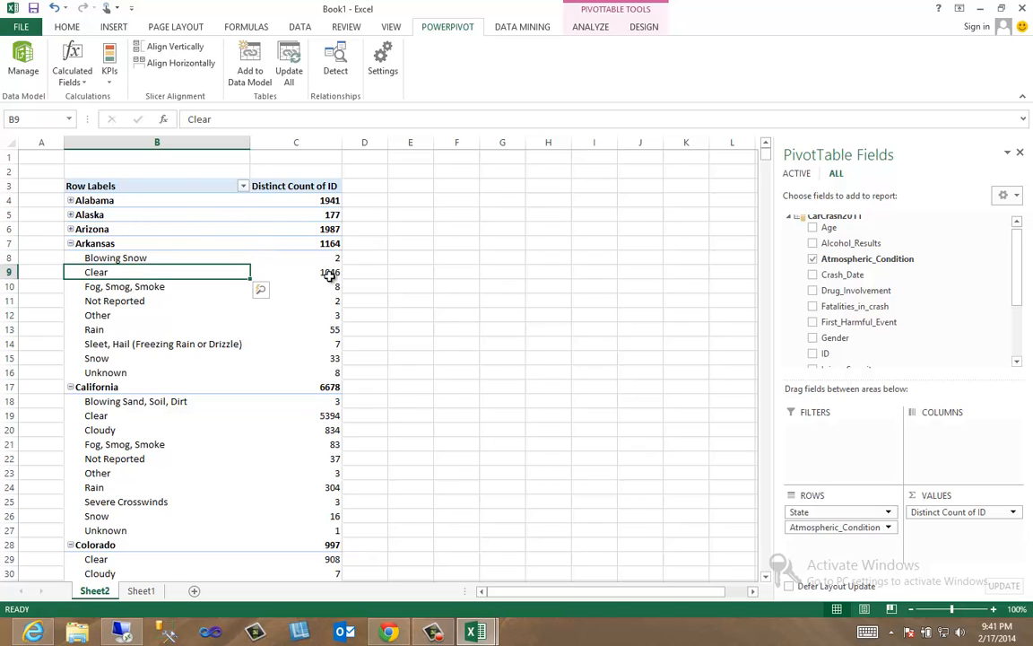
pyautogui.moveTo(330, 276)
pyautogui.click(149, 259)
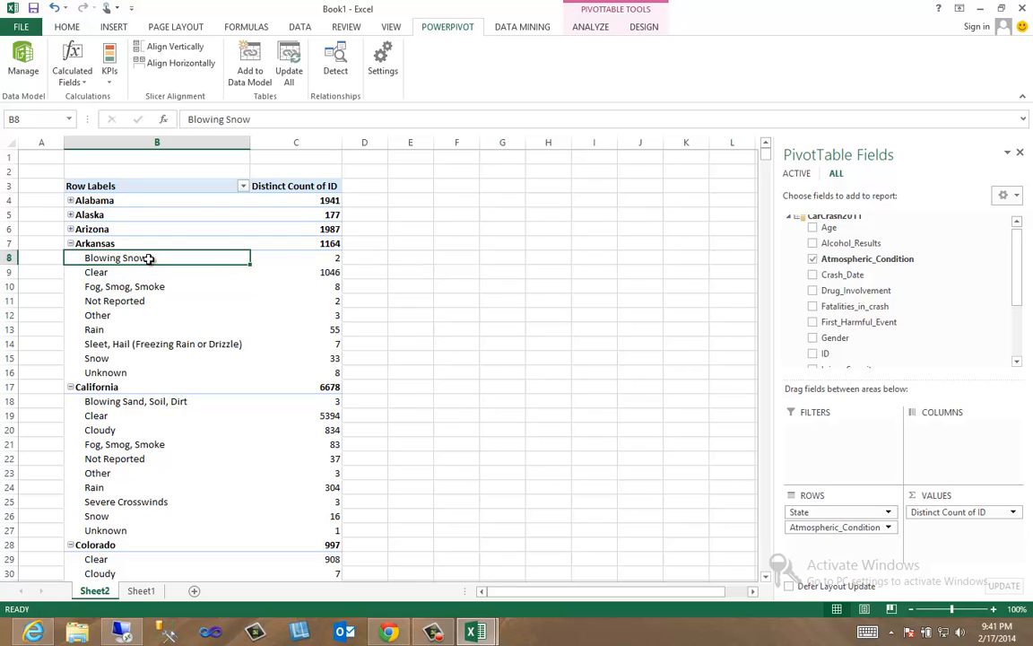
pyautogui.moveTo(149, 259)
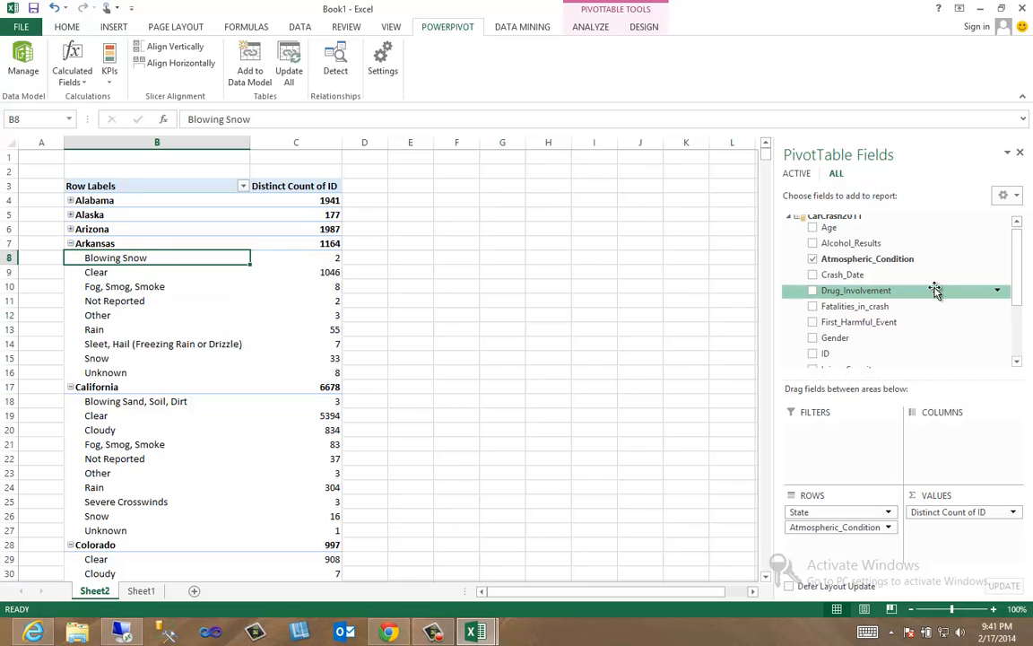
# Add the Roadway field from CarCrash2011 to the PivotTable.
pyautogui.moveTo(1017, 295); pyautogui.dragTo(1017, 345)
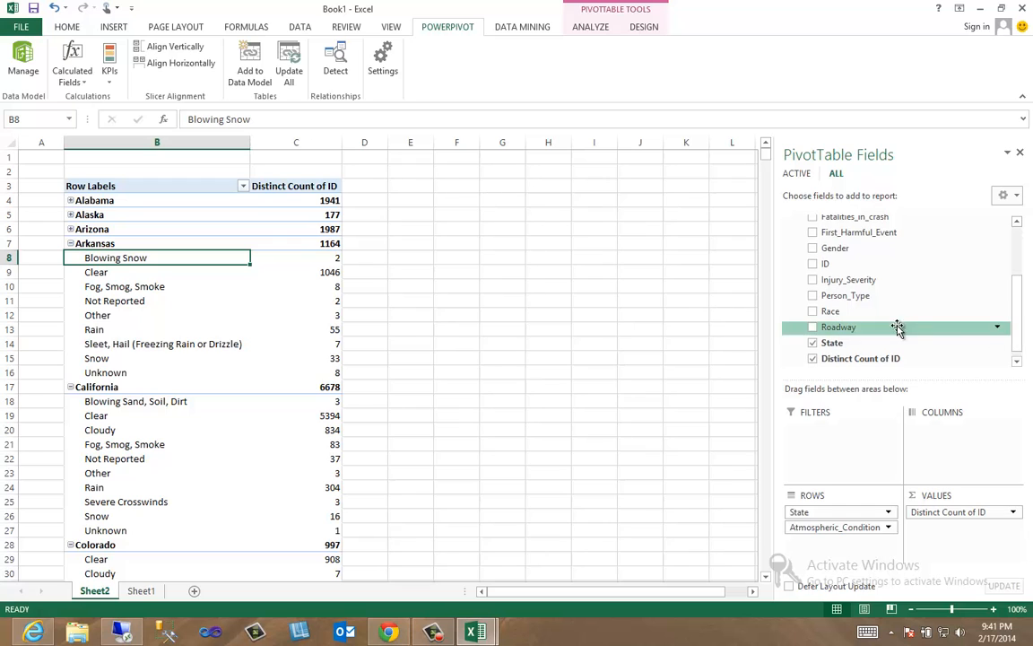
pyautogui.click(813, 327)
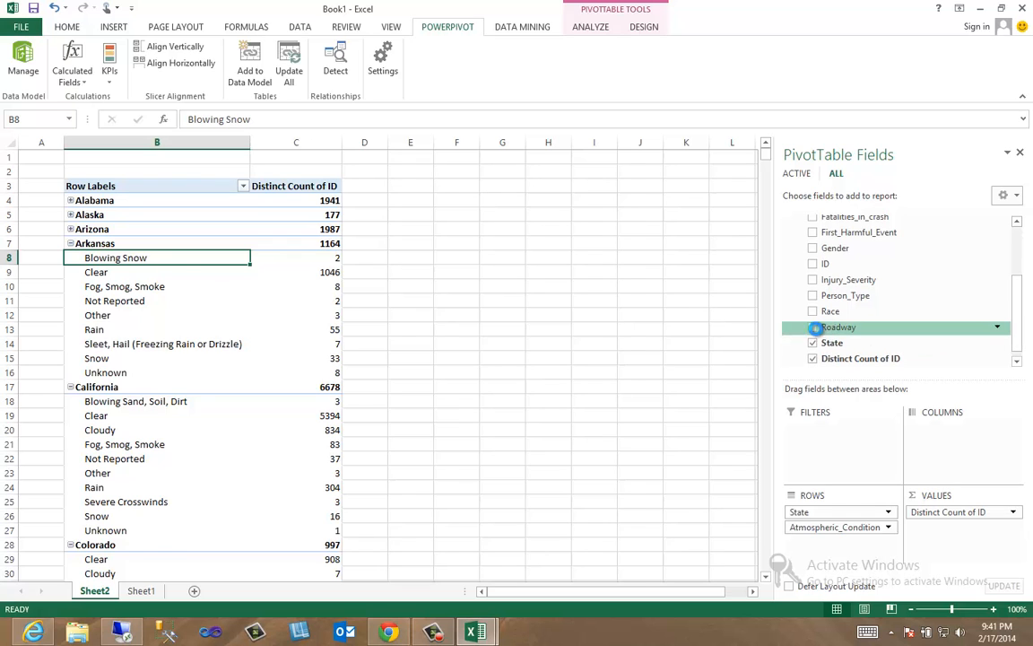